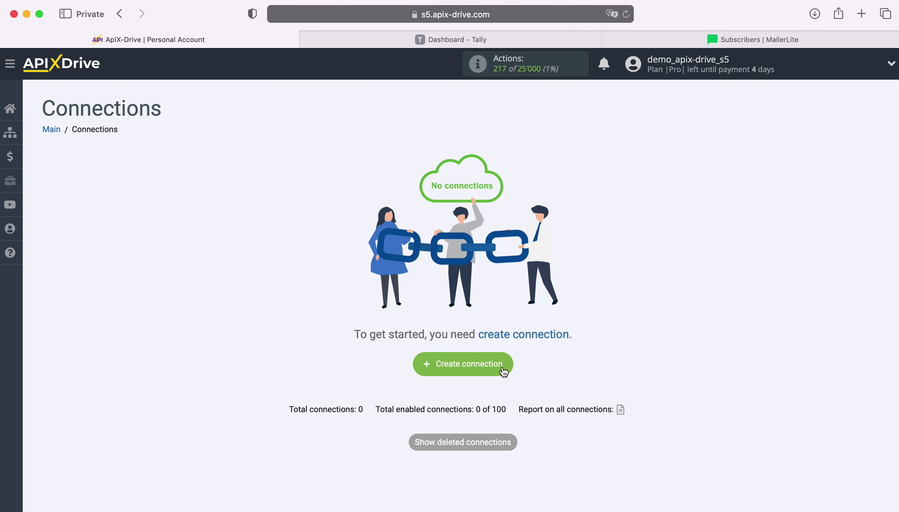
Step: Start a new connection with Tally as the data source system
left_click(501, 364)
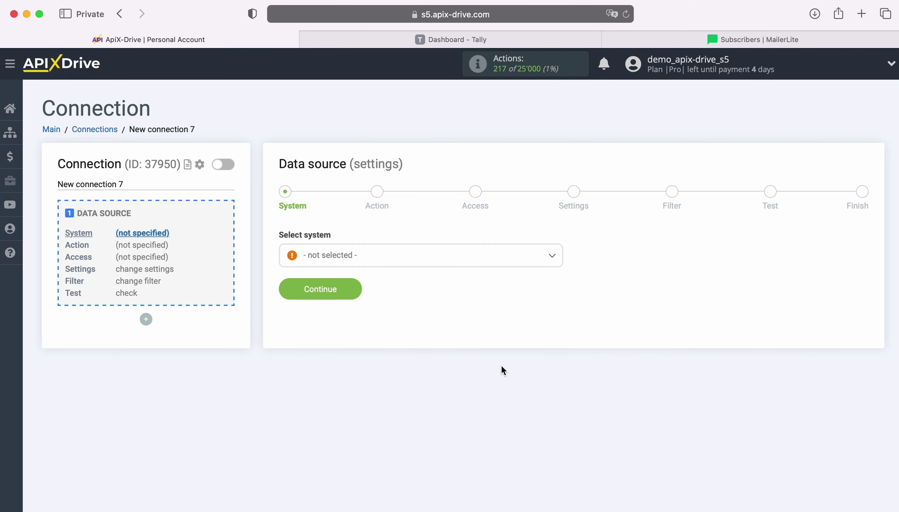
left_click(427, 256)
scroll(478, 384, "down", 5)
scroll(478, 384, "down", 15)
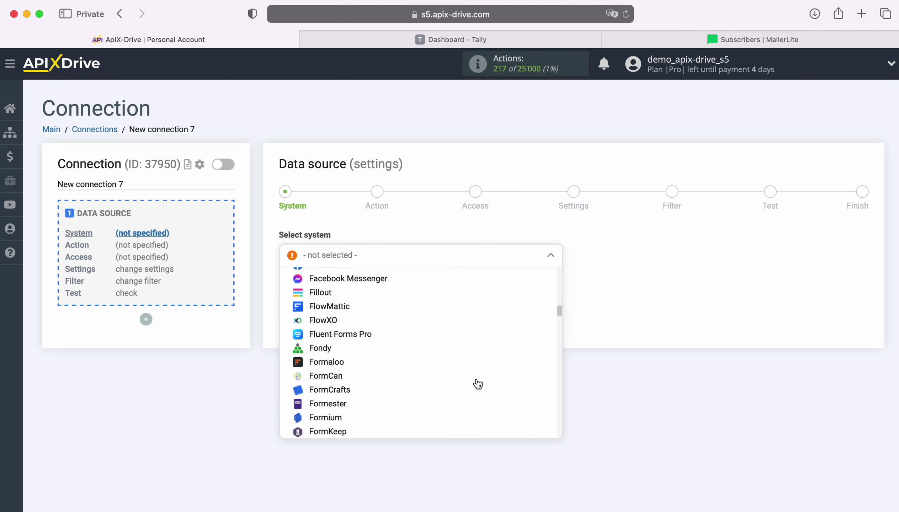
scroll(478, 384, "down", 15)
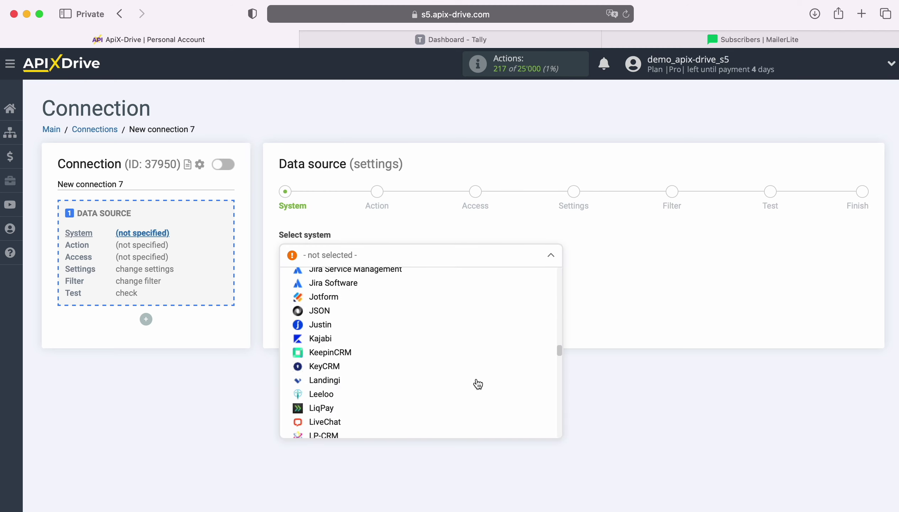
scroll(478, 385, "down", 15)
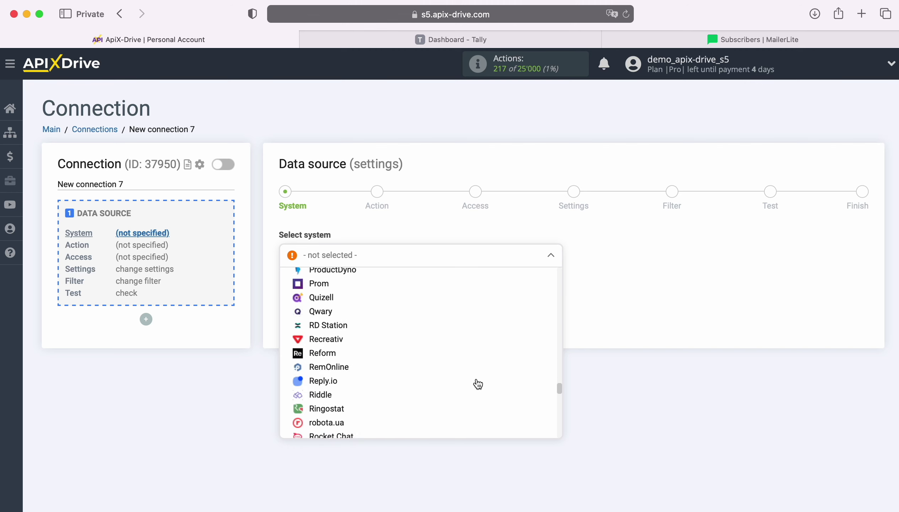
scroll(478, 385, "down", 5)
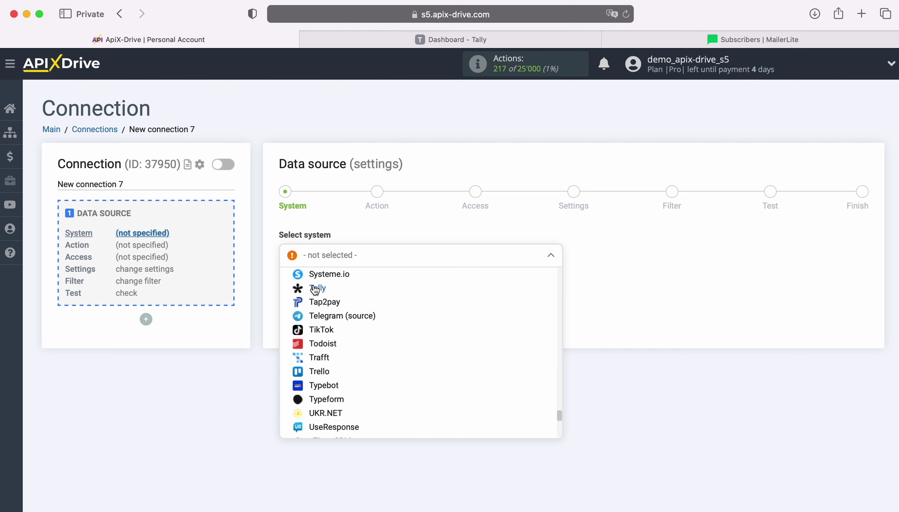
left_click(317, 287)
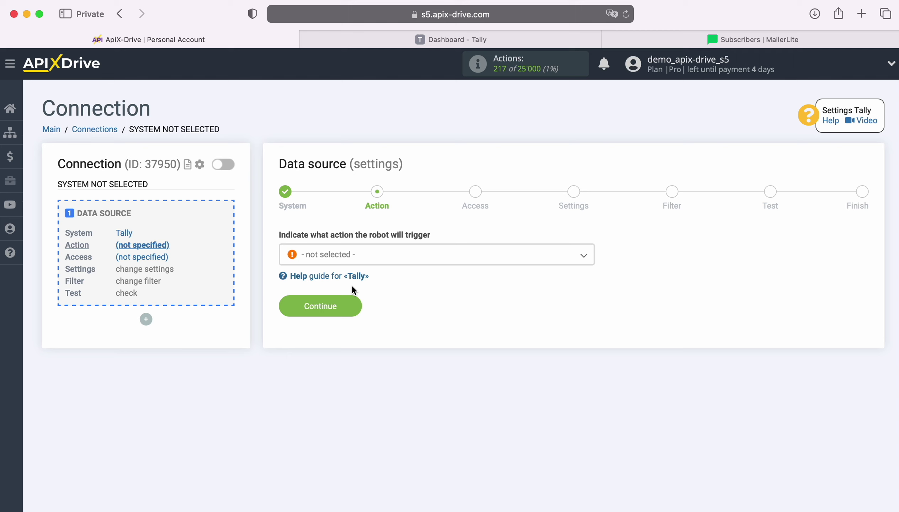
Step: Choose Get DATA as the Tally action and continue to the Access step
left_click(421, 257)
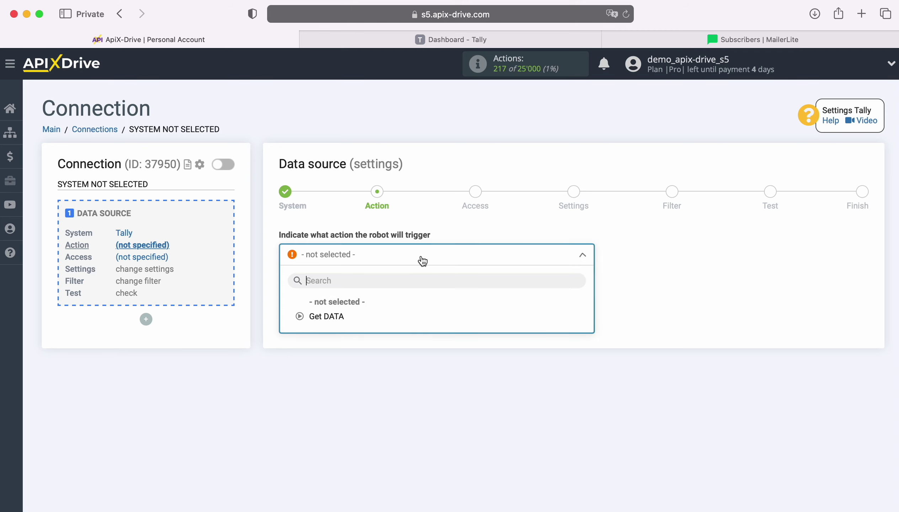
left_click(335, 317)
left_click(353, 309)
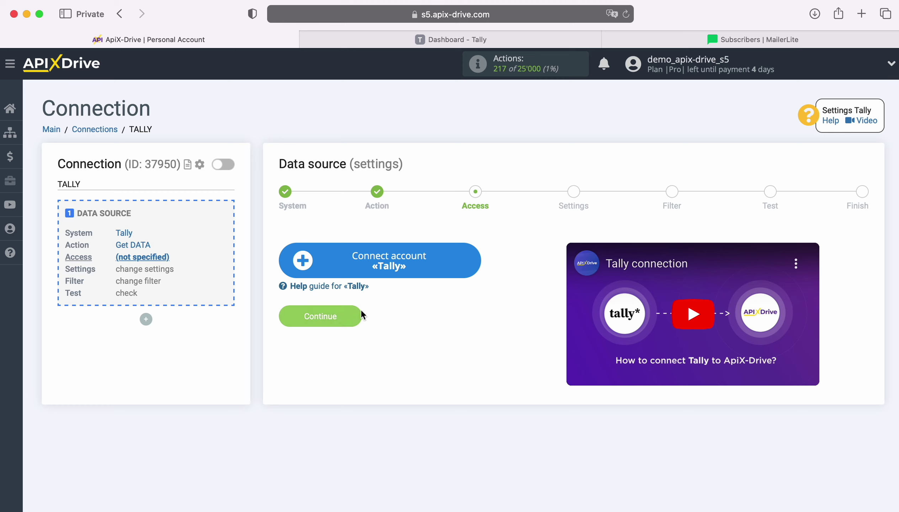
Step: Connect a Tally account with its suggested name and select it as the login
left_click(472, 254)
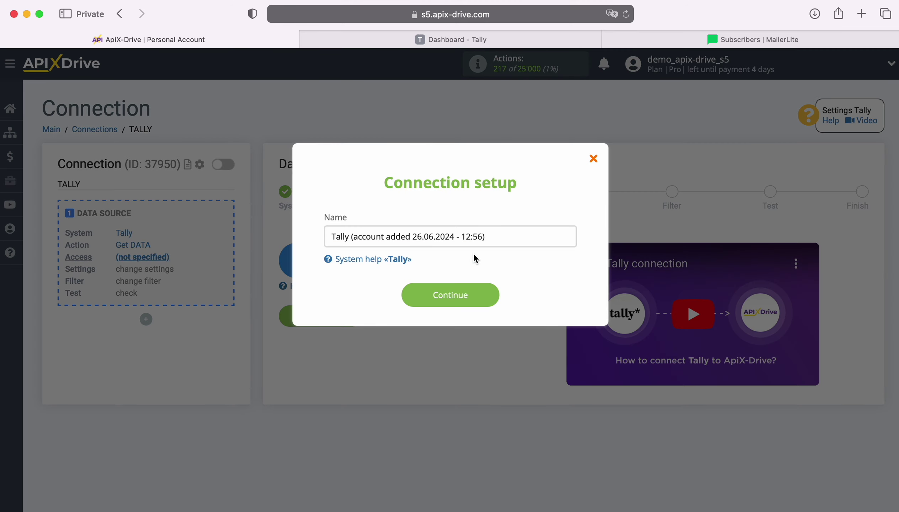
left_click_drag(496, 236, 333, 234)
left_click(318, 237)
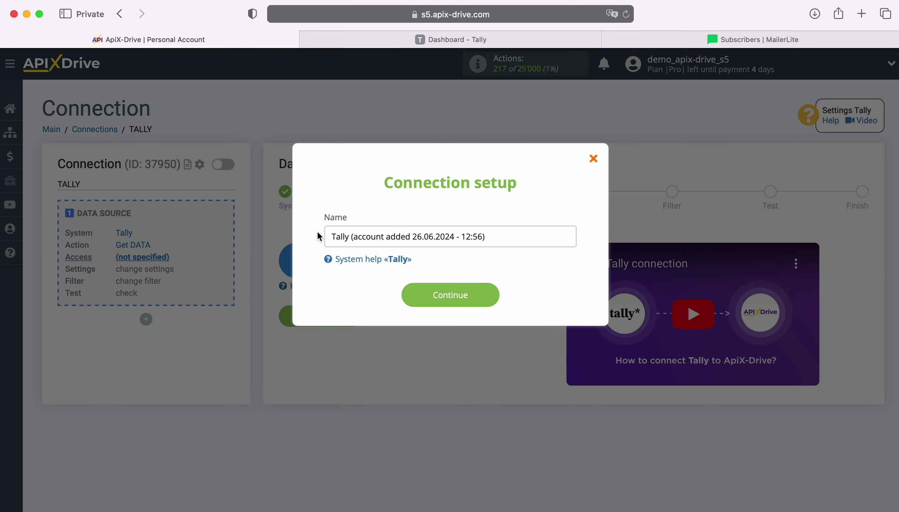
left_click(490, 298)
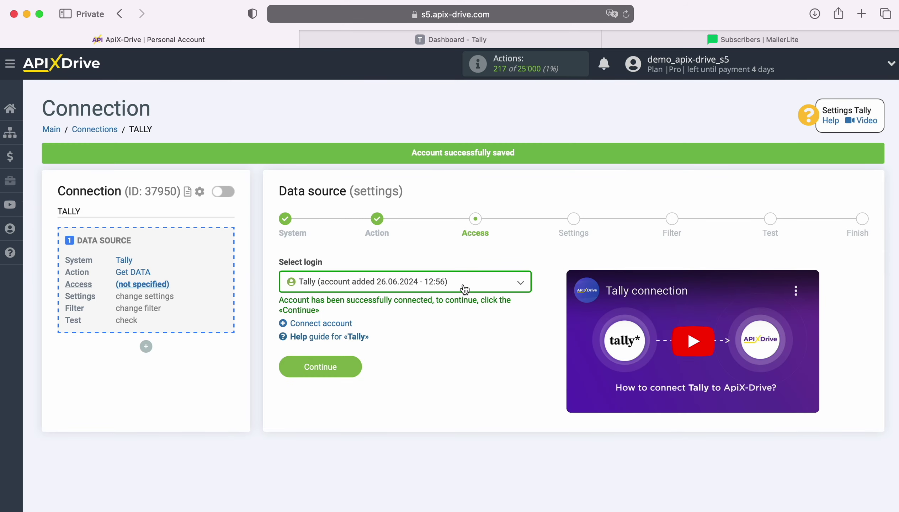
left_click(464, 290)
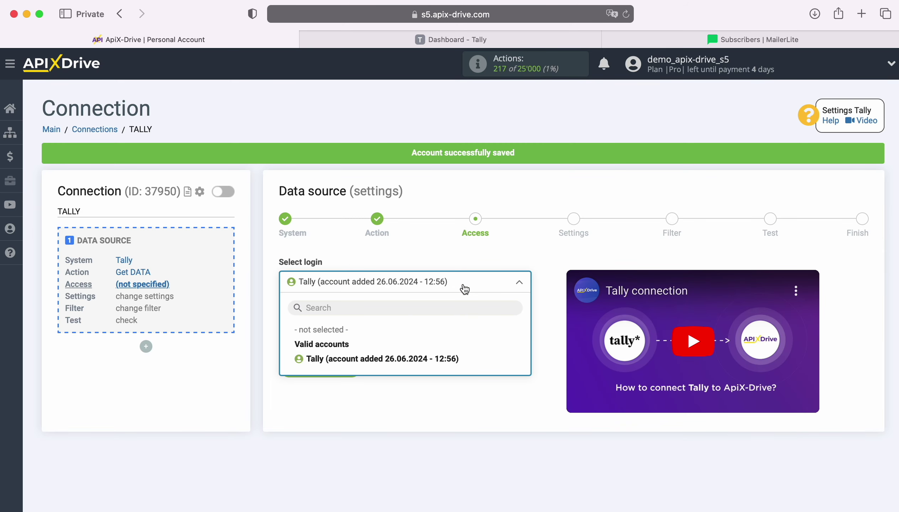
left_click(448, 359)
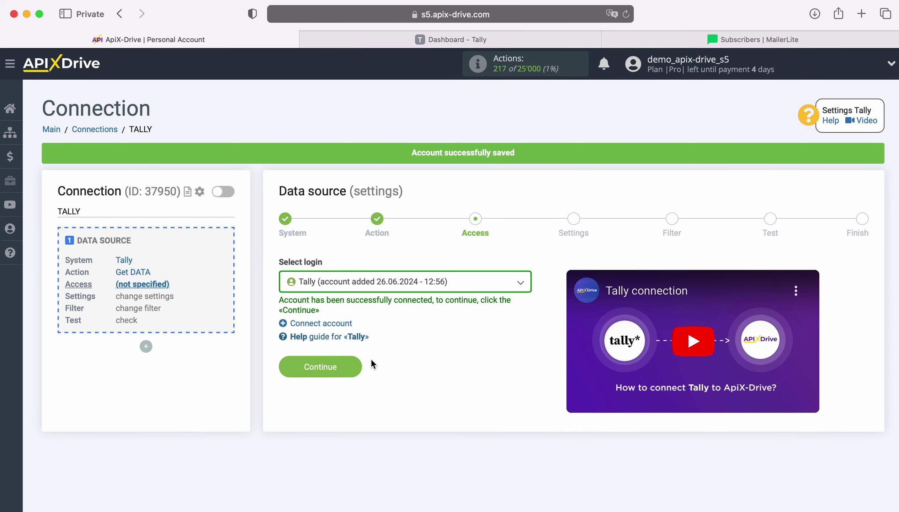
left_click(351, 365)
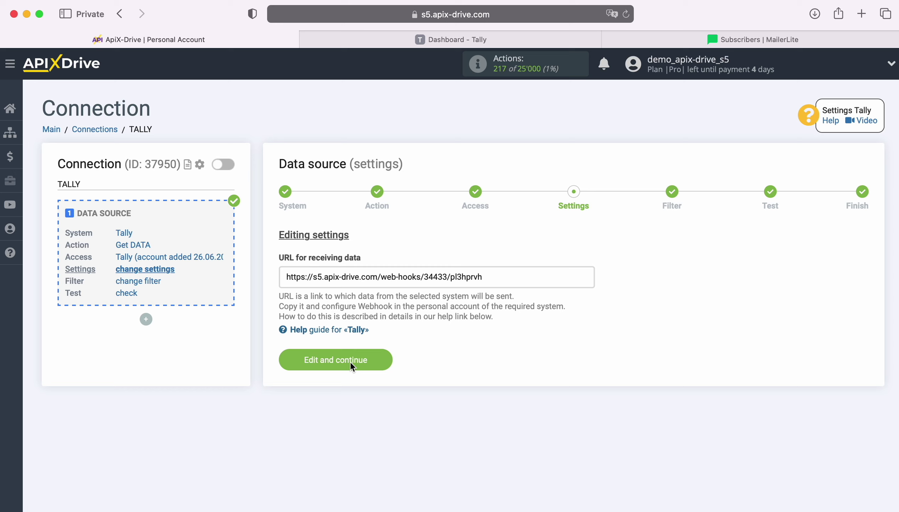
Step: Copy the ApiX-Drive webhook URL to the clipboard
left_click_drag(288, 276, 482, 276)
right_click(449, 279)
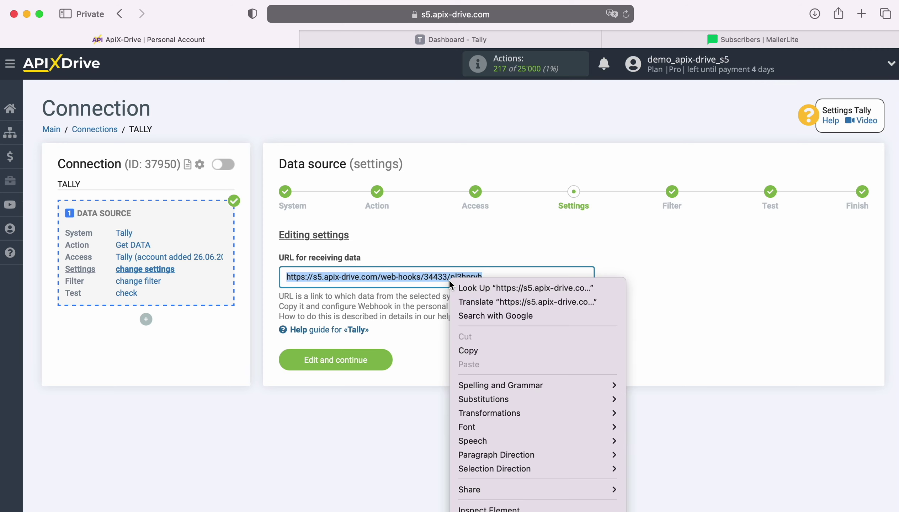
left_click(484, 348)
Step: Add a Webhooks integration to Form Tally test with the copied ApiX-Drive URL as endpoint
left_click(419, 39)
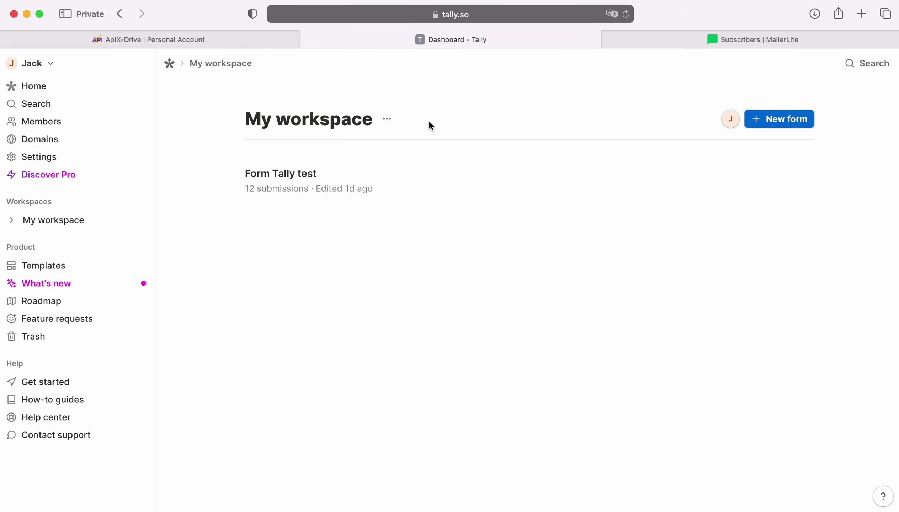
left_click(478, 184)
left_click(414, 152)
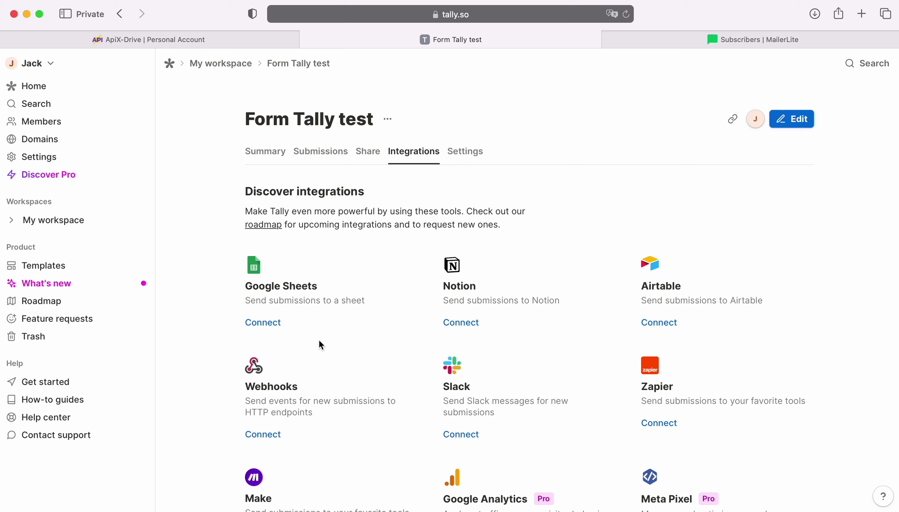
left_click(264, 434)
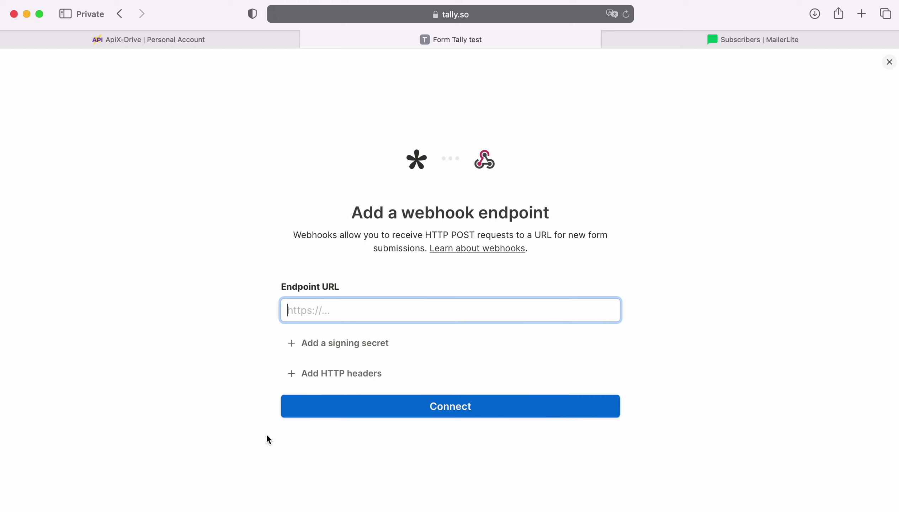
right_click(333, 311)
left_click(357, 347)
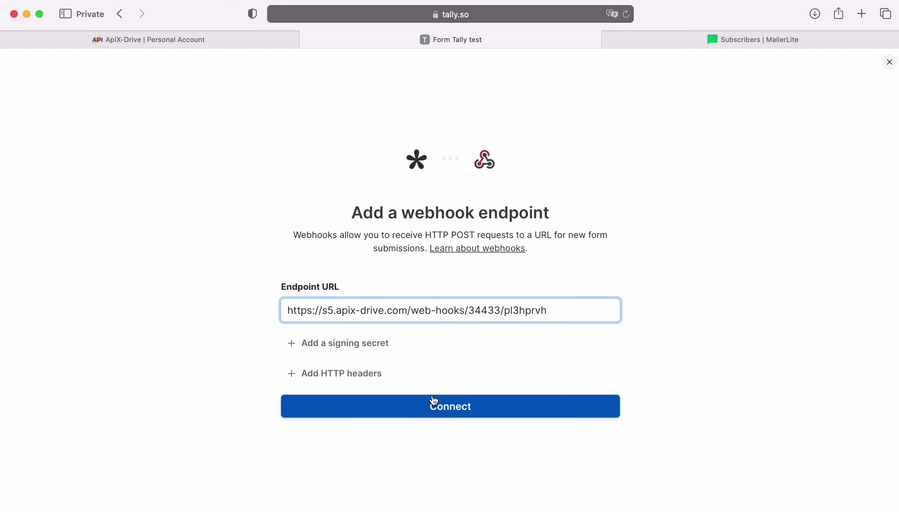
left_click(444, 406)
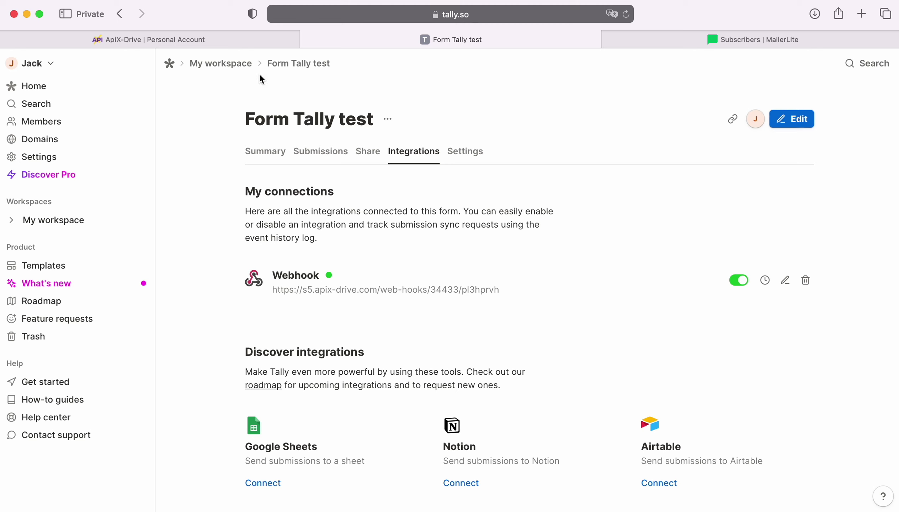
Step: Copy Form Tally test's share link and open the live form in a new tab
left_click(221, 63)
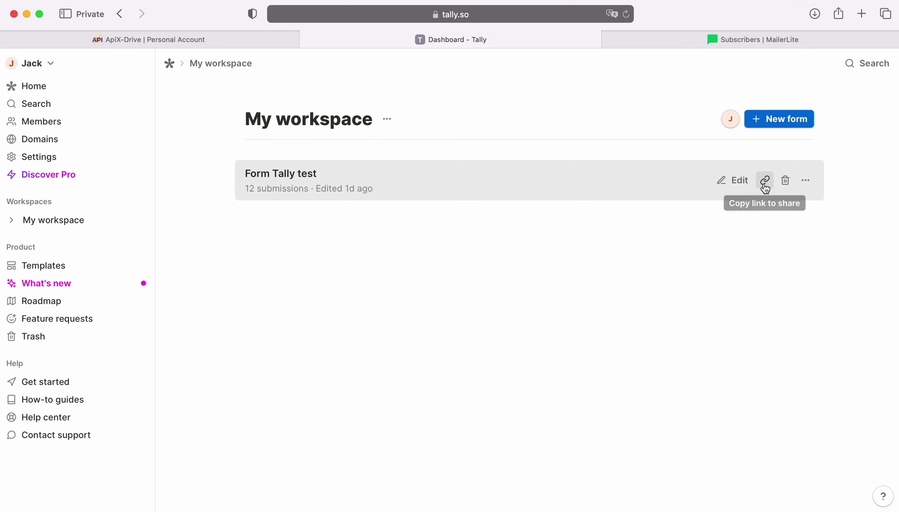
left_click(765, 180)
left_click(861, 14)
key("super+v")
key("Return")
Step: Submit a test response with first name, last name, e-mail and phone number filled in
left_click(330, 246)
key("Tab")
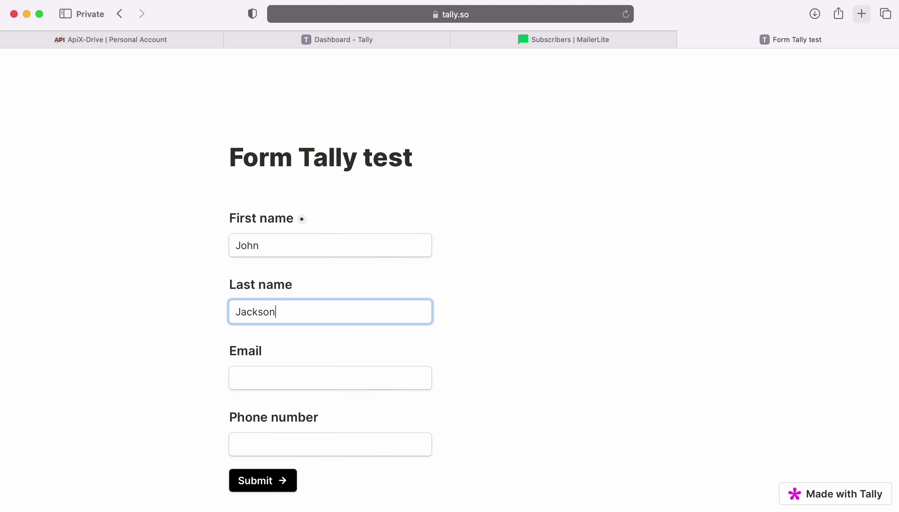
key("Tab")
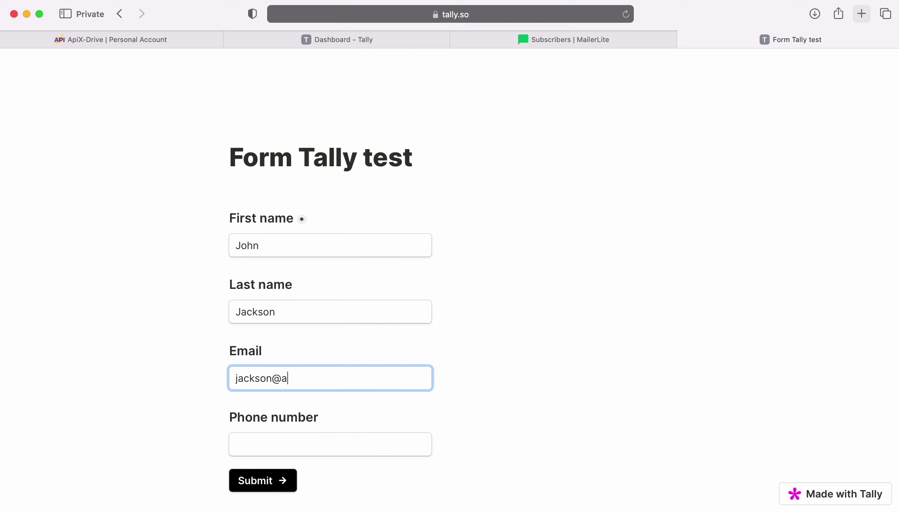
key("Tab")
key("super+v")
left_click(264, 482)
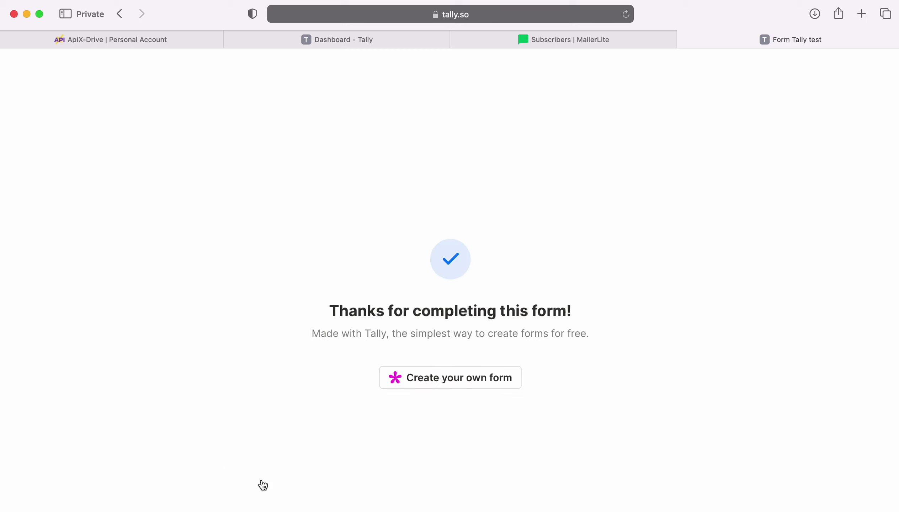
left_click(162, 39)
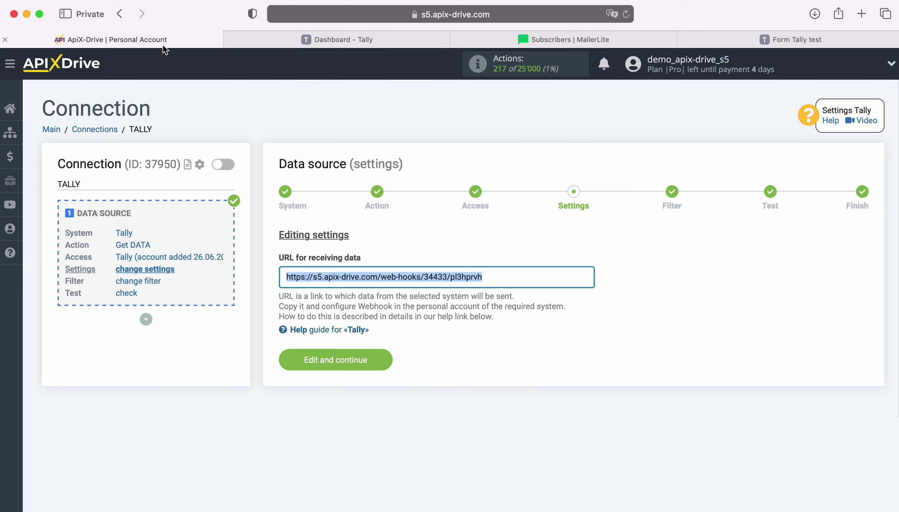
Step: Save the webhook settings, skip the filter, review the loaded Tally test data, and finish
left_click(388, 358)
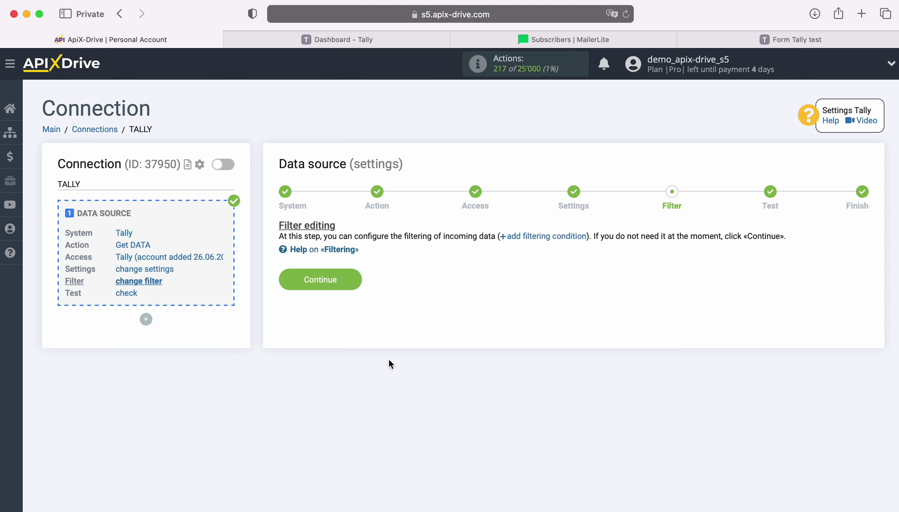
left_click(356, 277)
scroll(816, 347, "down", 5)
scroll(818, 351, "down", 1)
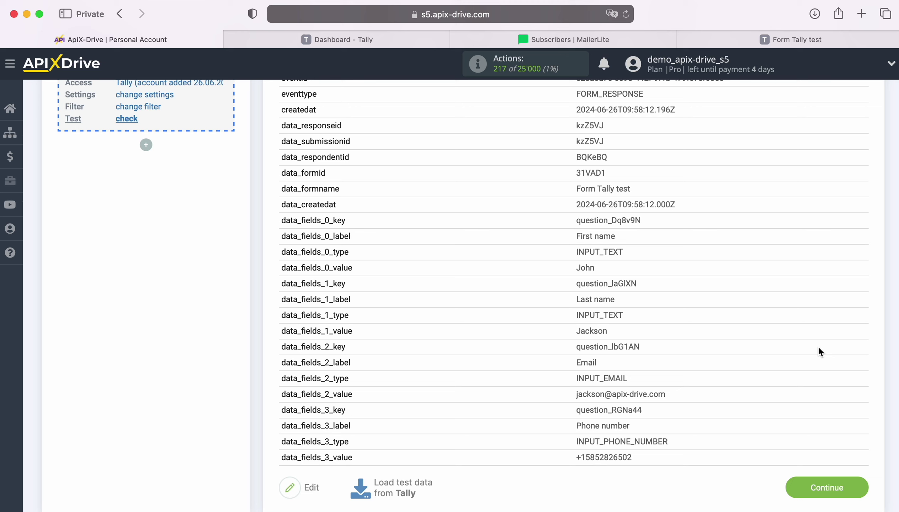
left_click(860, 481)
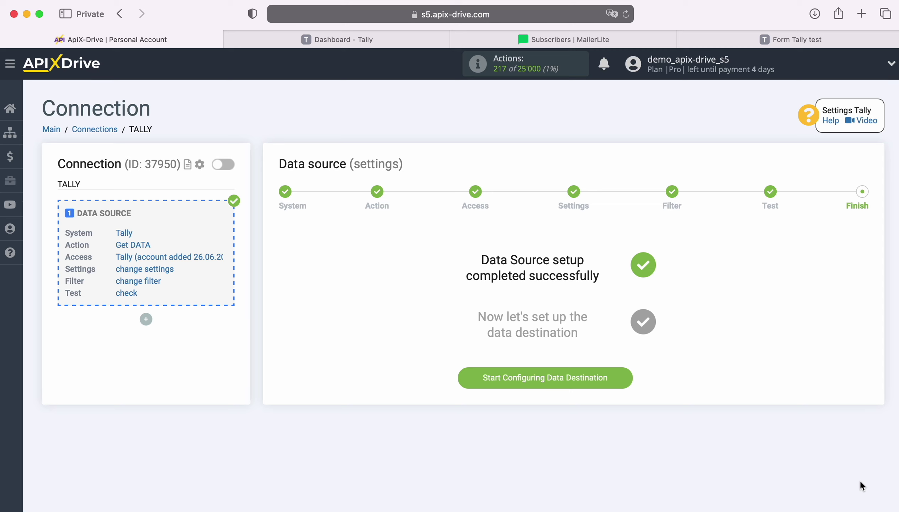
Step: Set MailerLite as the data destination system
left_click(621, 378)
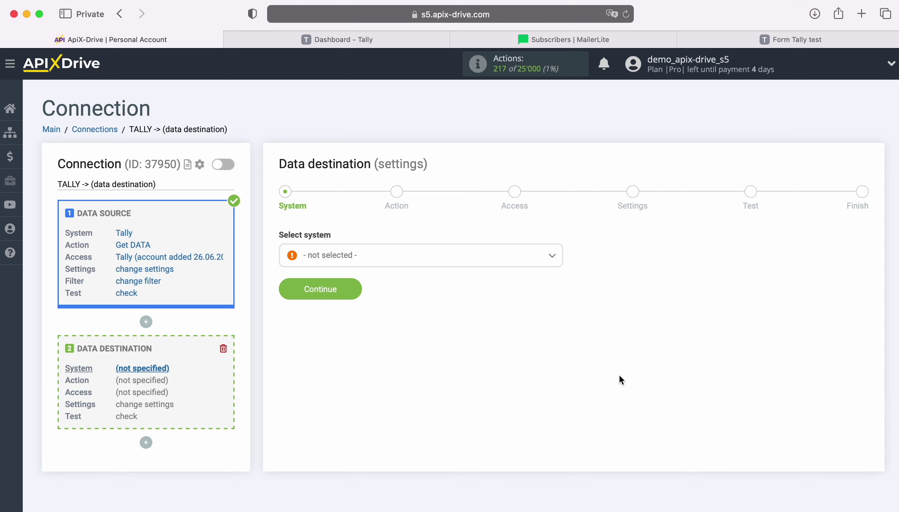
left_click(442, 263)
scroll(493, 369, "down", 2)
scroll(493, 369, "down", 15)
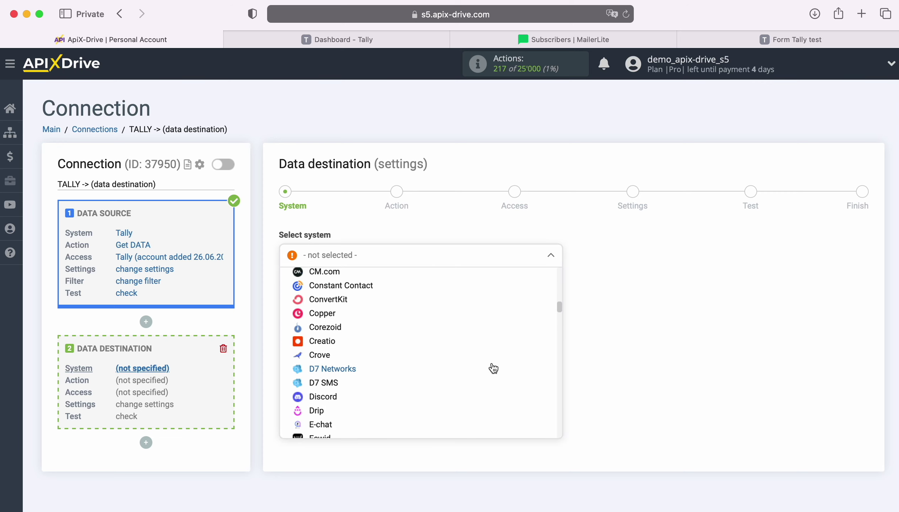
scroll(493, 369, "down", 20)
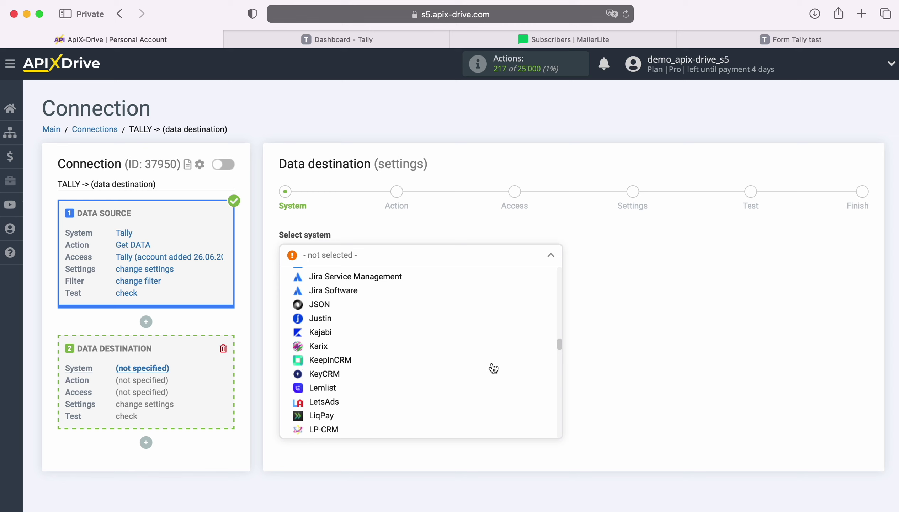
scroll(493, 369, "down", 5)
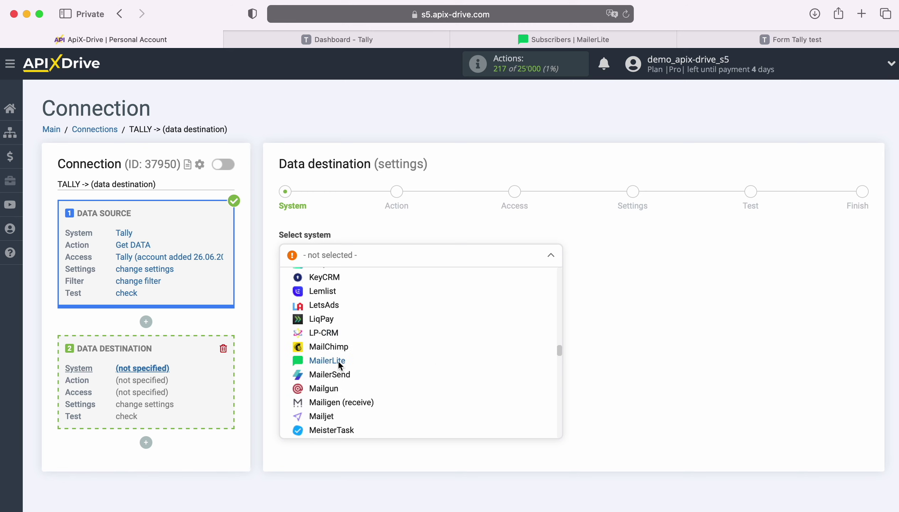
left_click(338, 360)
left_click(352, 287)
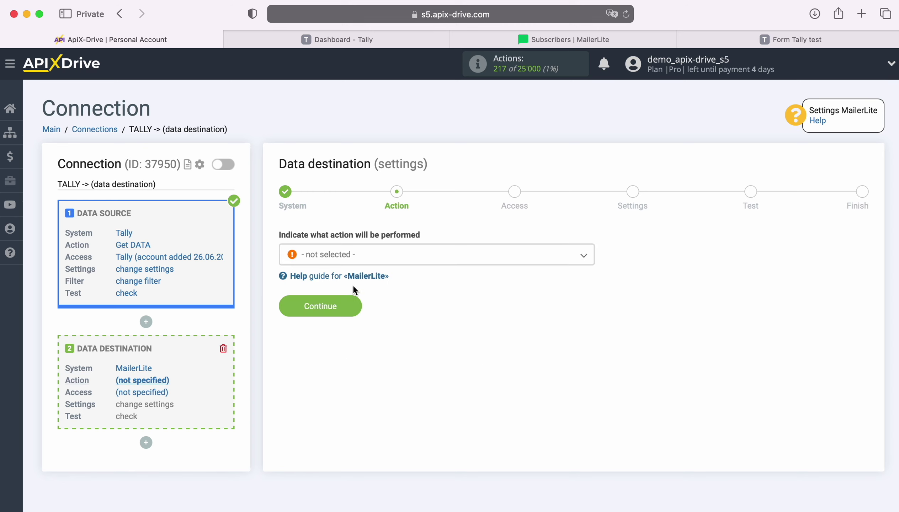
Step: Choose Add SUBSCRIBER as the MailerLite action and begin connecting an account
left_click(417, 260)
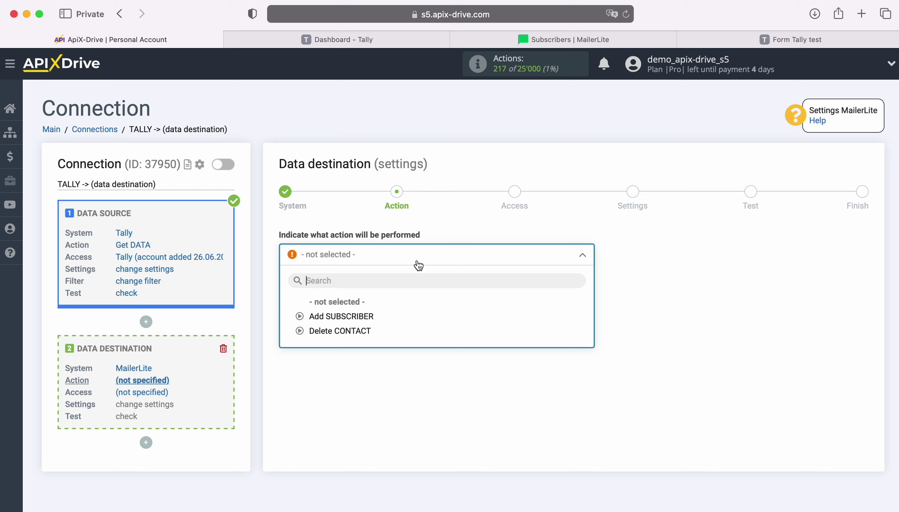
left_click(366, 315)
left_click(354, 305)
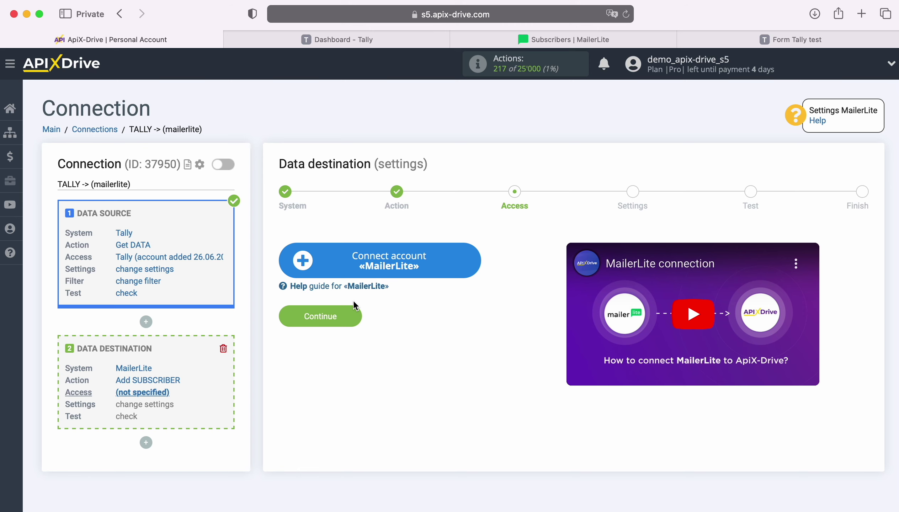
left_click(470, 259)
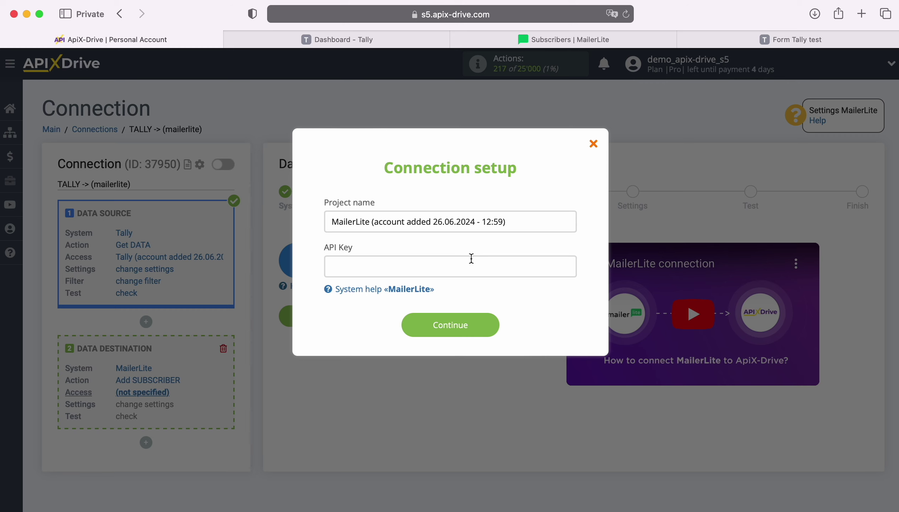
Step: Create a MailerLite API token named 'ApiX-Drive' under Integrations > API and copy it
left_click(522, 39)
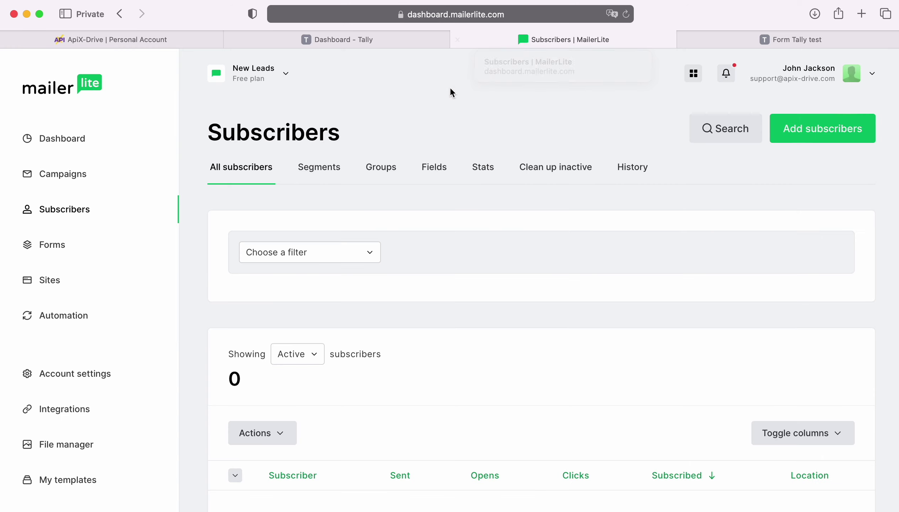
left_click(71, 410)
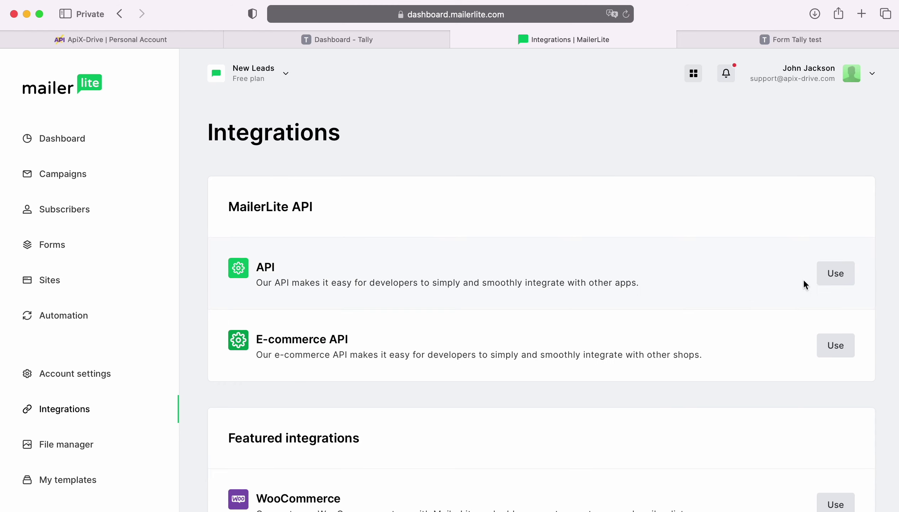
left_click(840, 281)
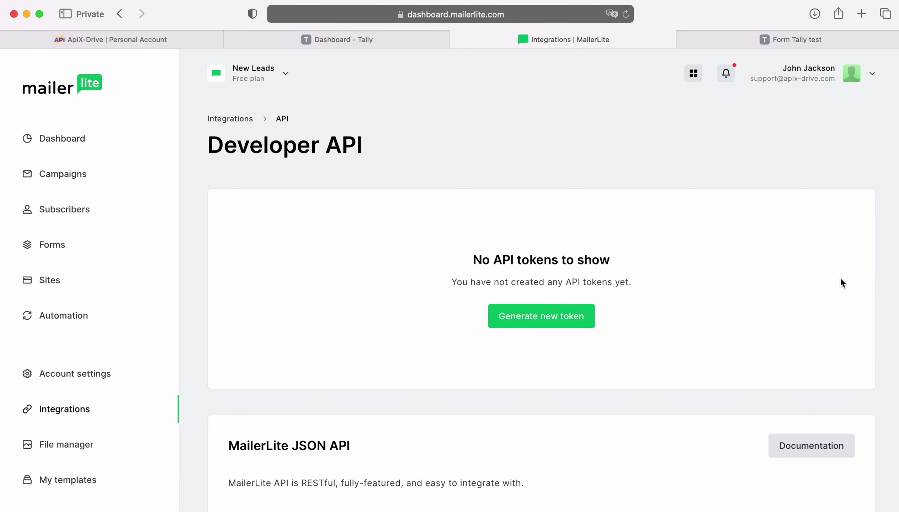
left_click(577, 315)
left_click(485, 288)
type("ApiX-Drive")
left_click(336, 318)
left_click(520, 367)
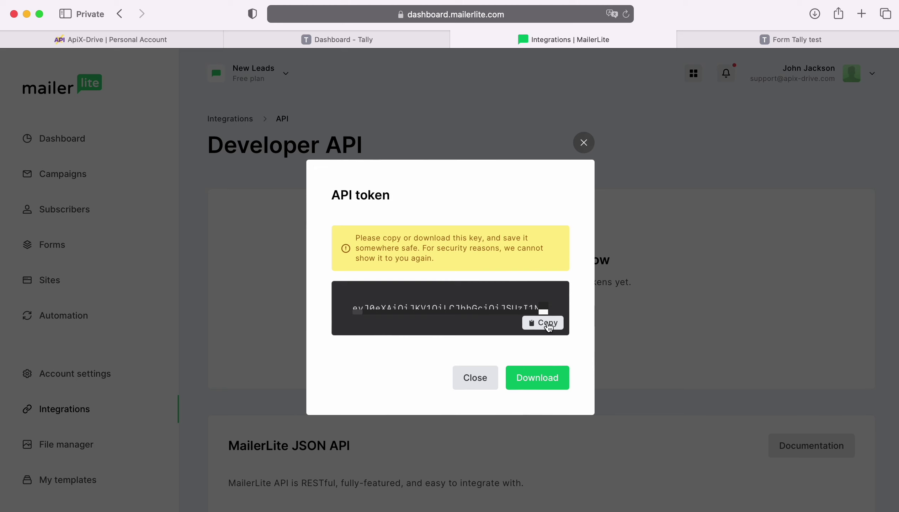
left_click(544, 323)
left_click(193, 40)
Step: Paste the token into the API Key field, save the MailerLite account, and select it
right_click(357, 266)
left_click(374, 301)
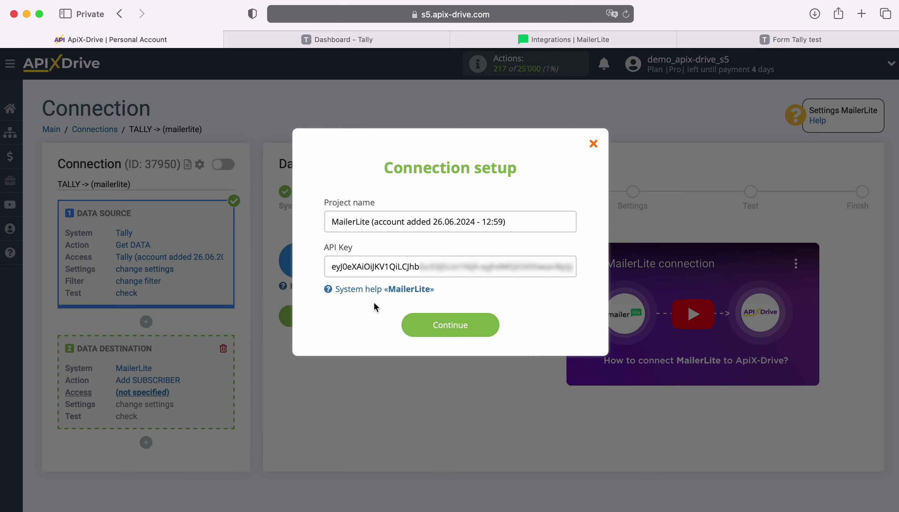
left_click(490, 317)
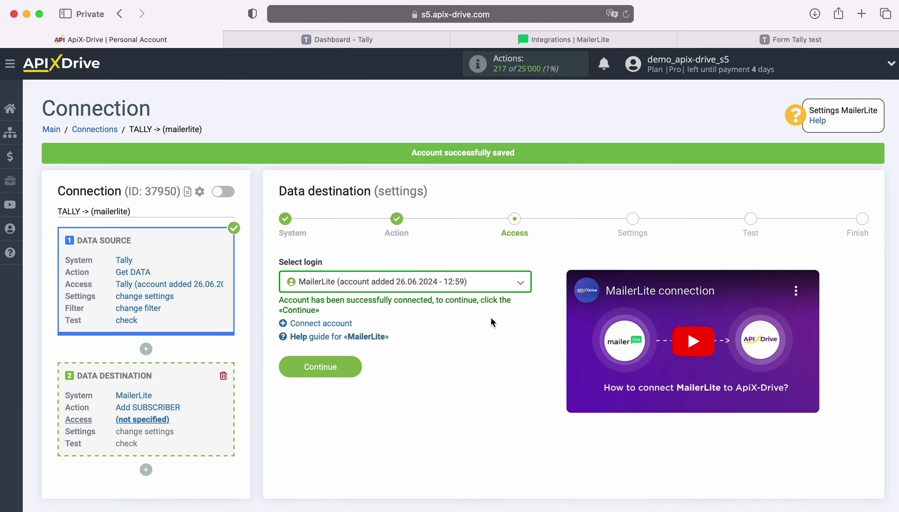
left_click(498, 282)
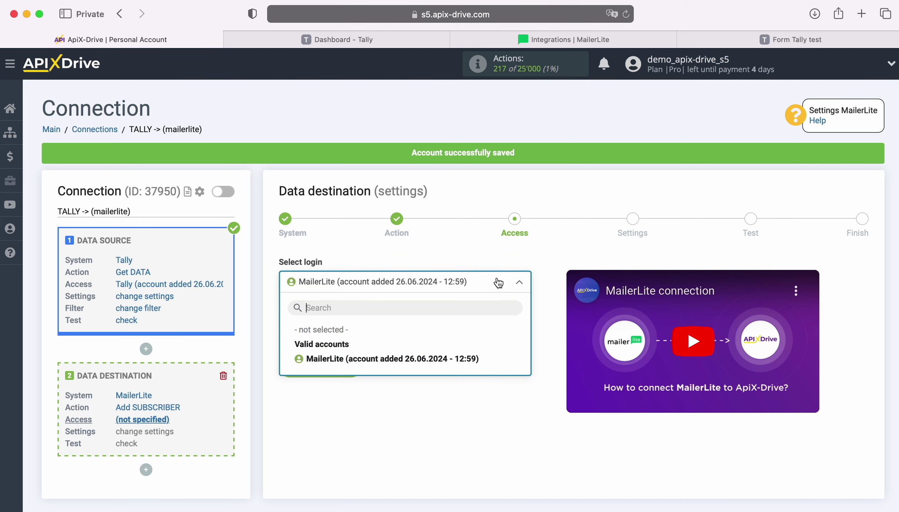
left_click(469, 360)
Step: Send subscribers to the New Leads group and map E-mail to data_fields_2_value
left_click(350, 364)
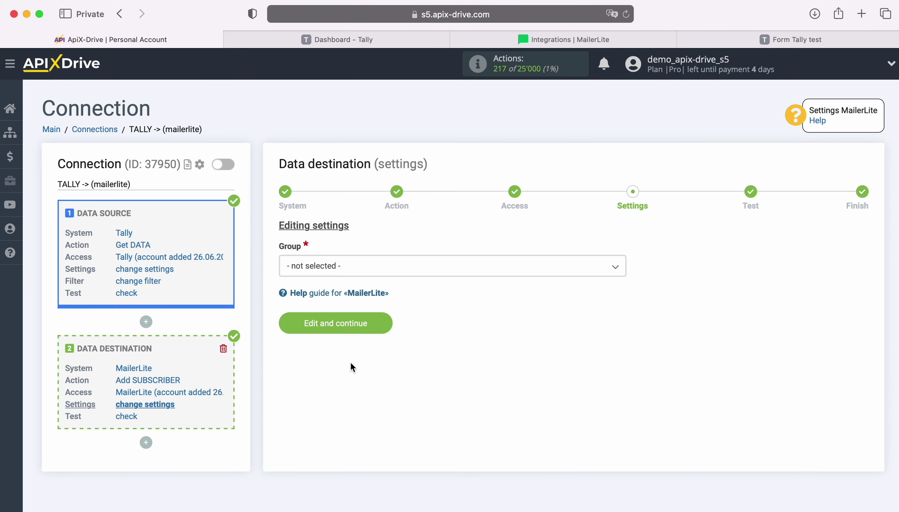
left_click(372, 267)
left_click(316, 335)
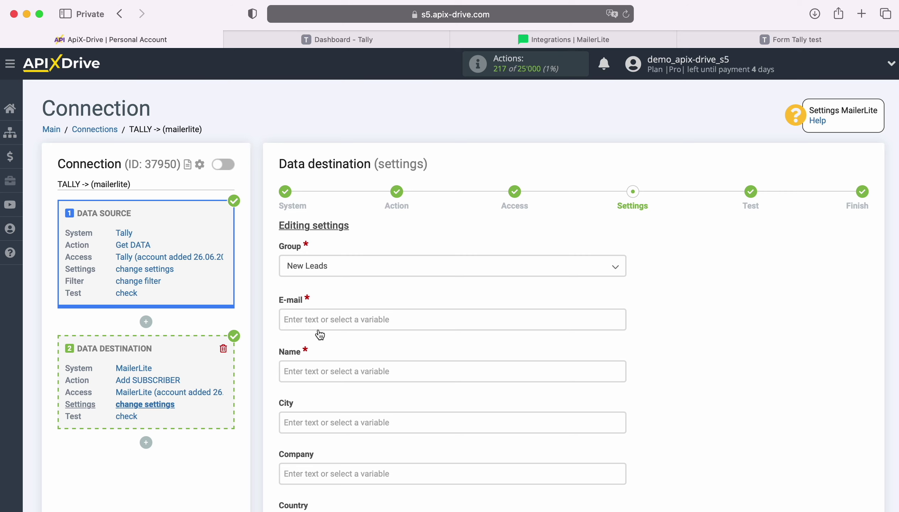
left_click(317, 318)
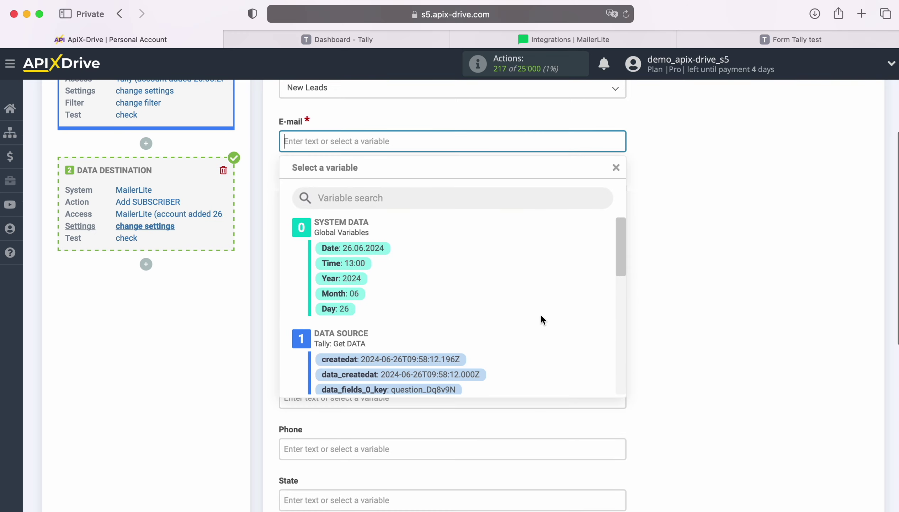
scroll(541, 316, "down", 5)
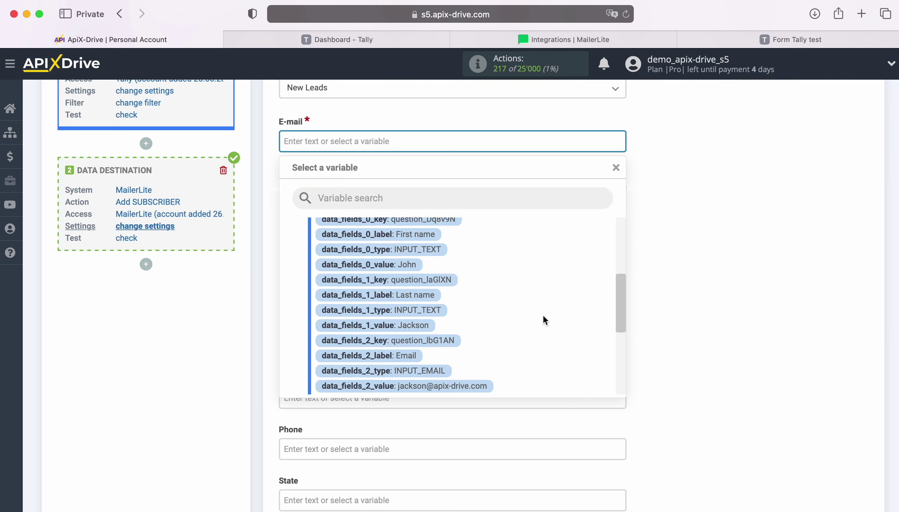
scroll(543, 314, "down", 2)
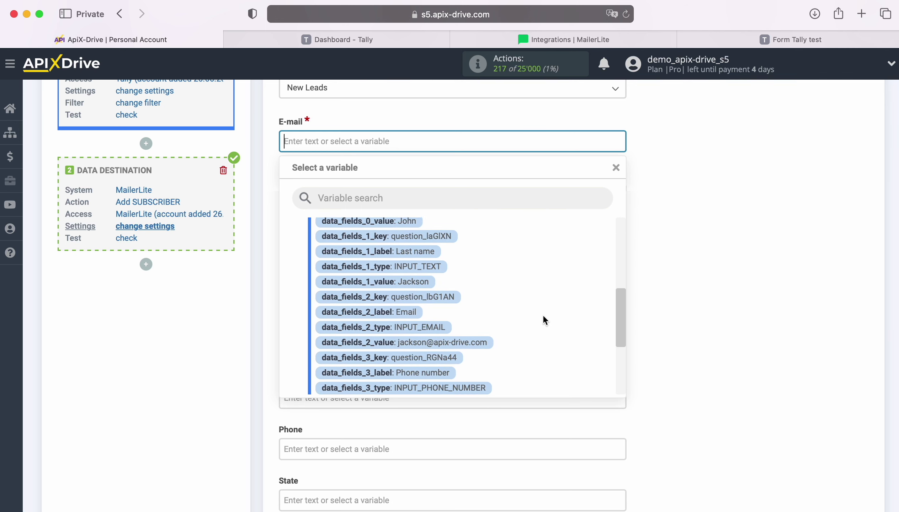
left_click(470, 342)
Step: Map Name, Last name and Phone to data_fields_0, _1 and _3 values, then save
left_click(384, 192)
scroll(533, 317, "down", 5)
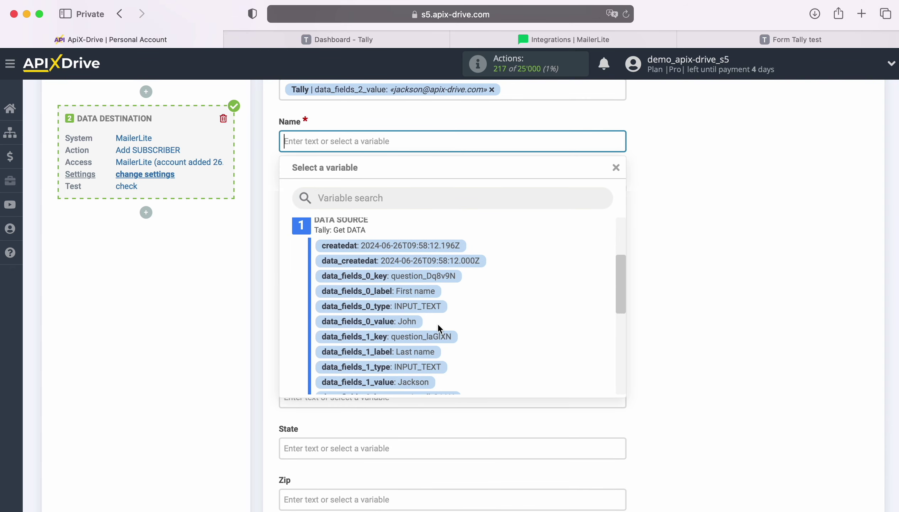
left_click(401, 323)
scroll(401, 325, "down", 3)
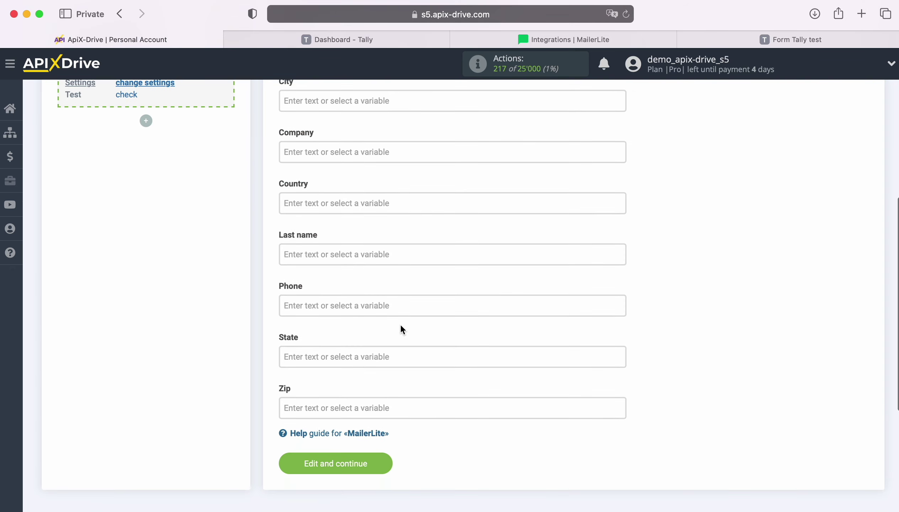
left_click(344, 254)
scroll(542, 301, "down", 2)
scroll(543, 300, "down", 4)
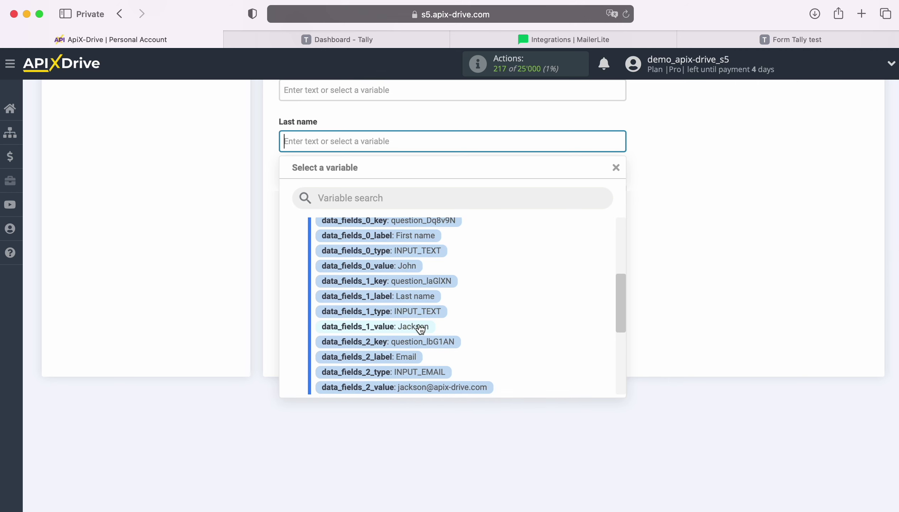
left_click(420, 327)
left_click(331, 192)
scroll(551, 320, "down", 6)
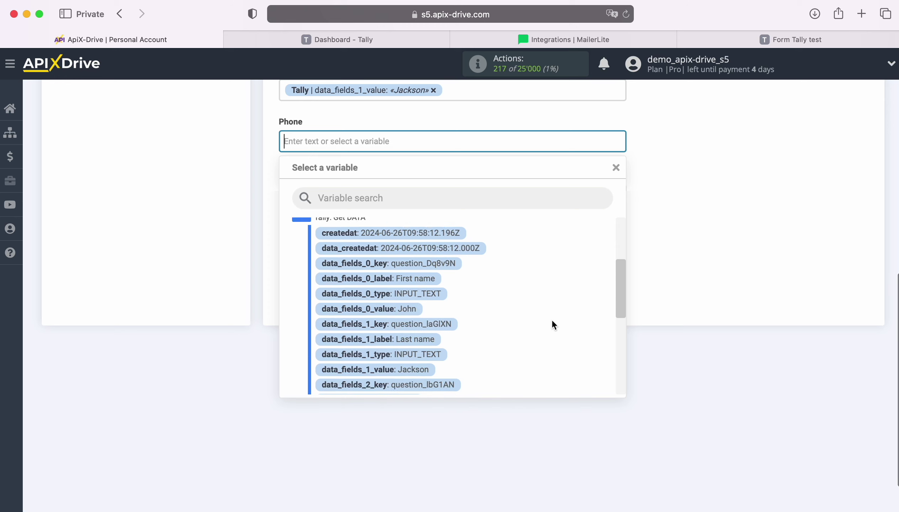
scroll(554, 325, "down", 6)
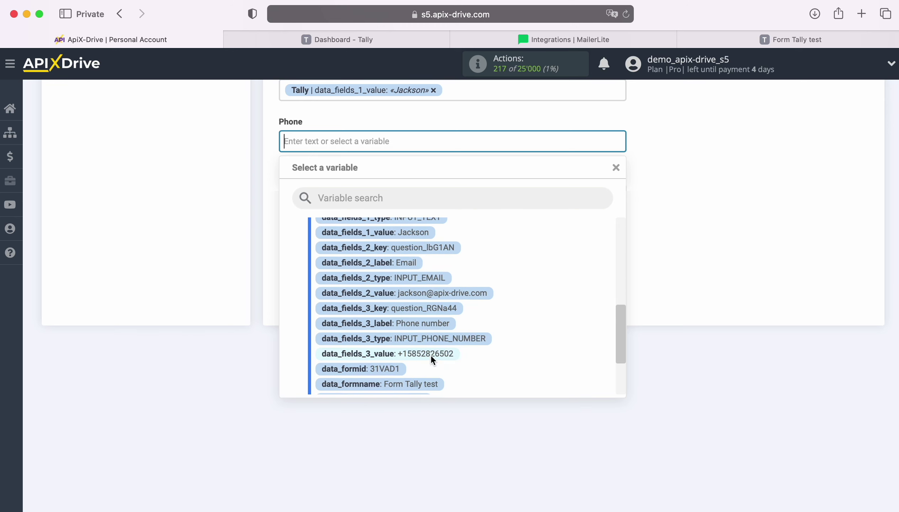
left_click(431, 355)
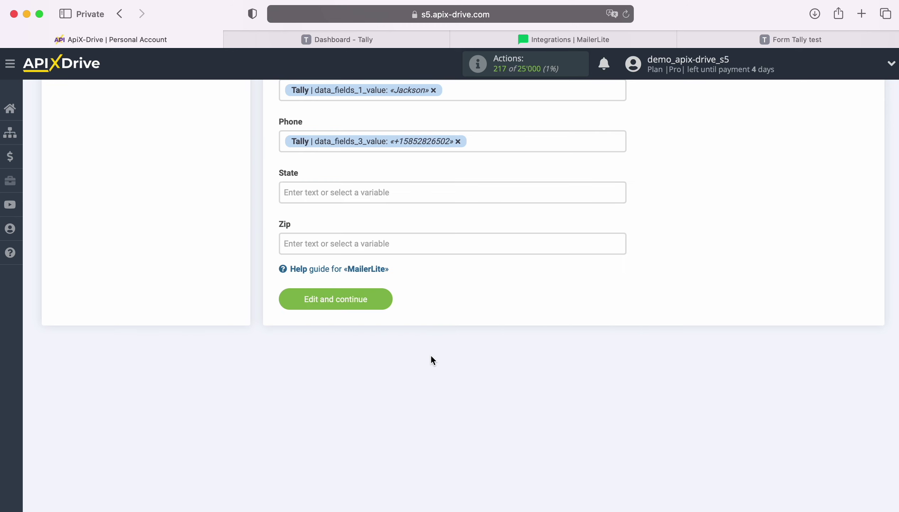
left_click(387, 300)
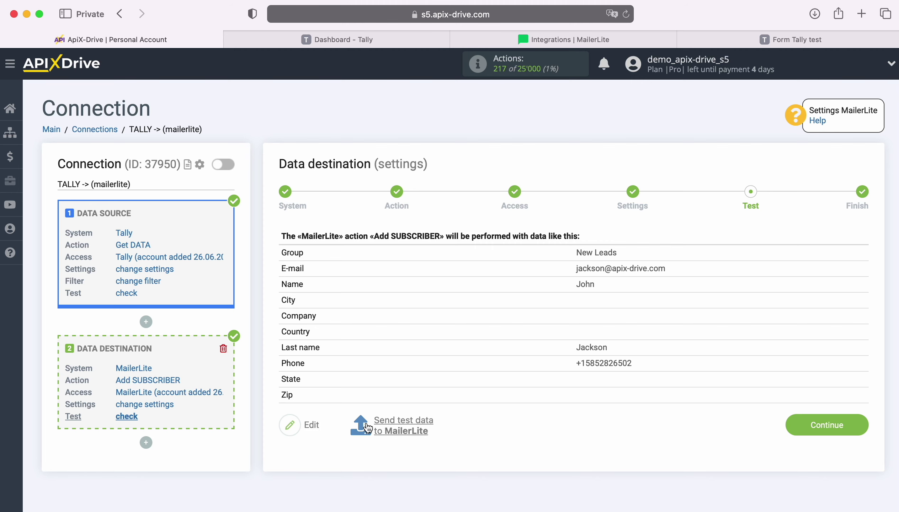
Step: Send the Tally test response to MailerLite as a test subscriber
left_click(402, 422)
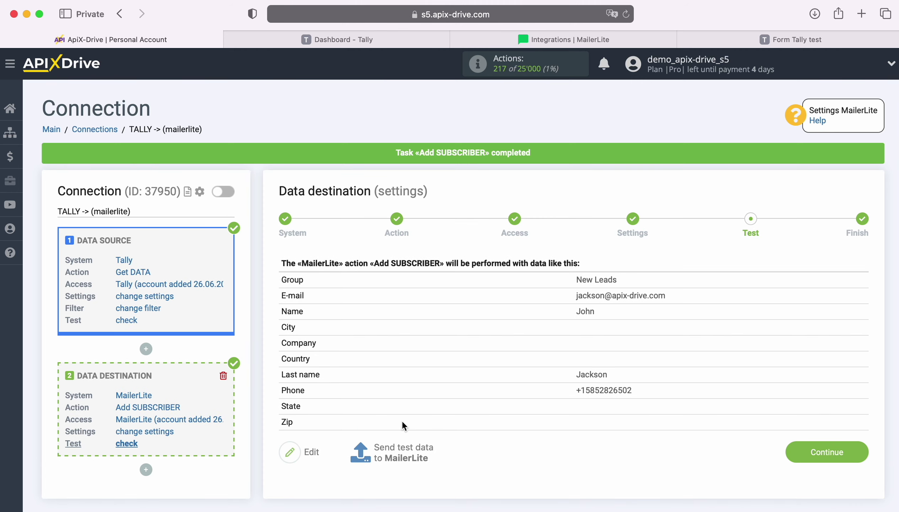
Step: Confirm the test subscriber's name, last name and phone in MailerLite's New Leads group, then finish ApiX-Drive's destination setup
left_click(476, 39)
left_click(284, 332)
scroll(285, 330, "down", 4)
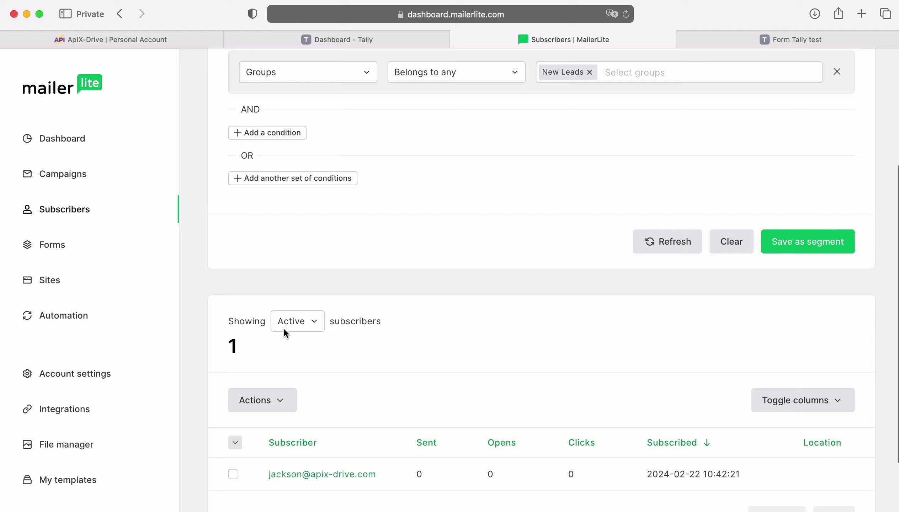
scroll(284, 333, "down", 3)
left_click(311, 396)
scroll(311, 401, "down", 5)
scroll(311, 400, "down", 4)
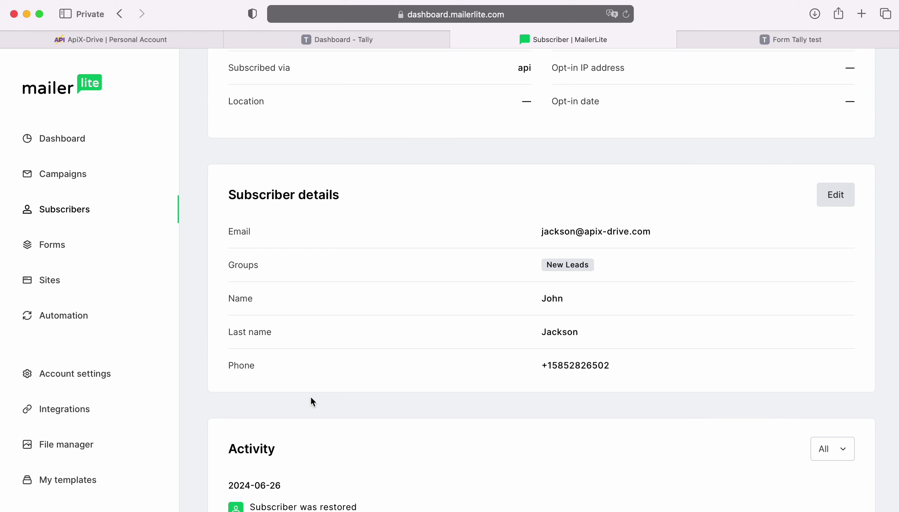
left_click(110, 38)
left_click(862, 452)
Step: Turn on auto-update for the TALLY -> (mailerlite) connection and change its update interval to 5 minutes
left_click(592, 375)
left_click(854, 203)
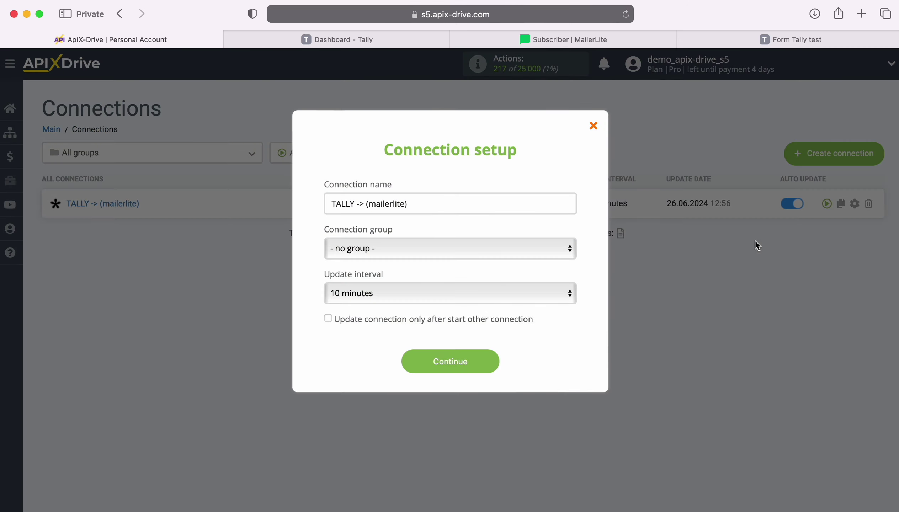
left_click(535, 295)
left_click(516, 275)
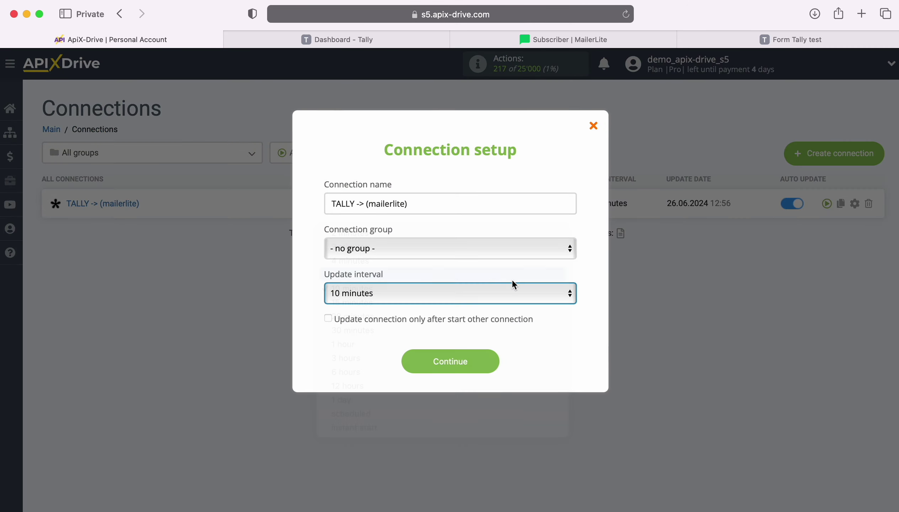
left_click(490, 359)
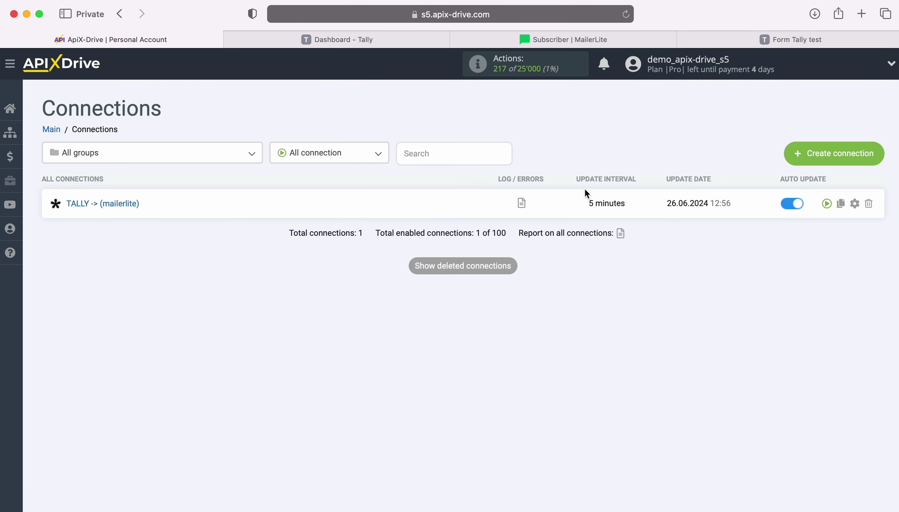